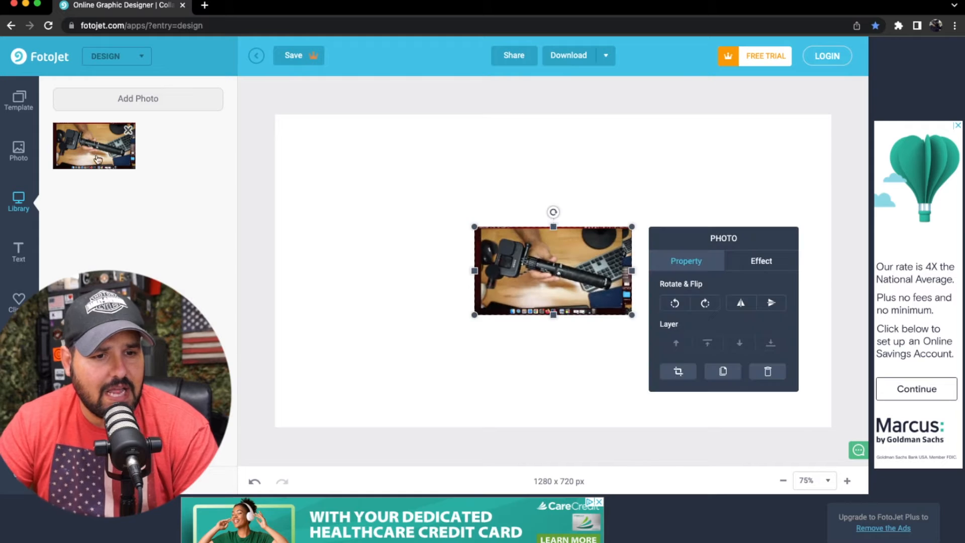
Enlarge and reposition the photo until it fills the whole canvas, with its unwanted screenshot edges outside the visible area
left_click_drag(474, 318, 234, 416)
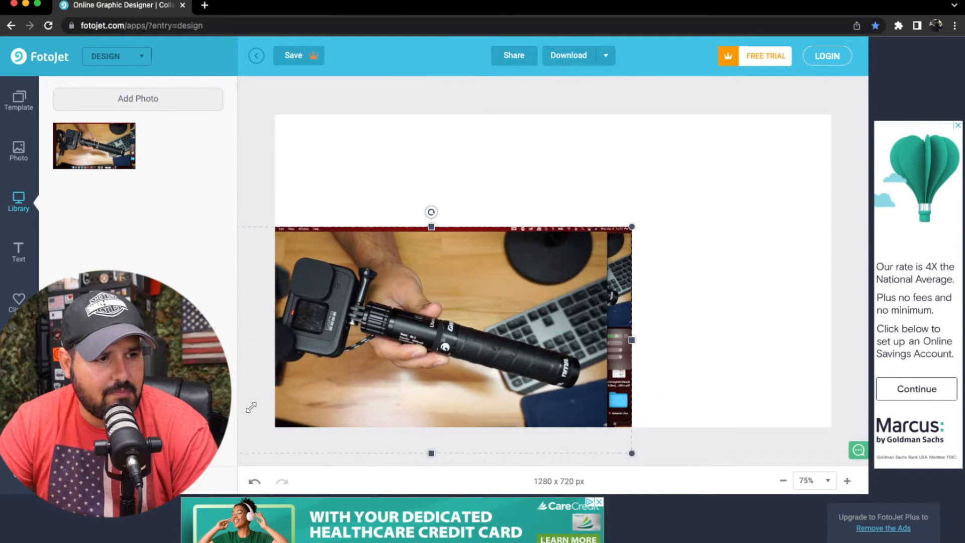
left_click_drag(630, 230, 935, 150)
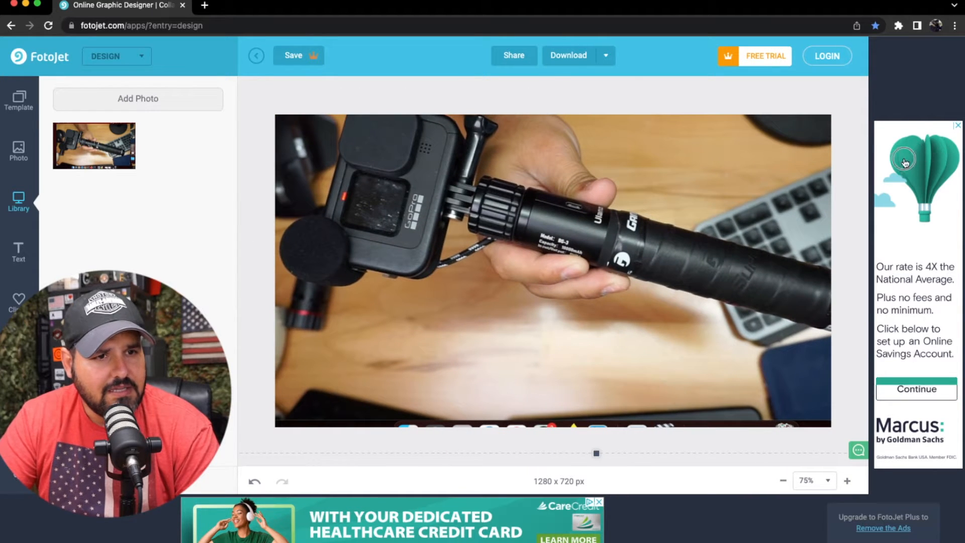
left_click_drag(875, 175, 851, 176)
mouse_move(696, 225)
left_mouse_down()
mouse_move(715, 229)
mouse_move(705, 232)
left_mouse_up()
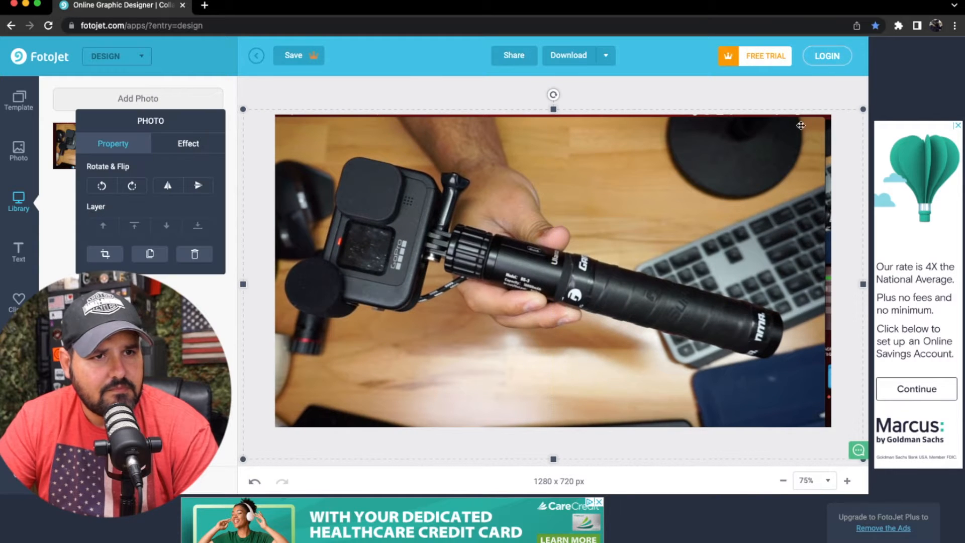
left_click_drag(862, 111, 893, 93)
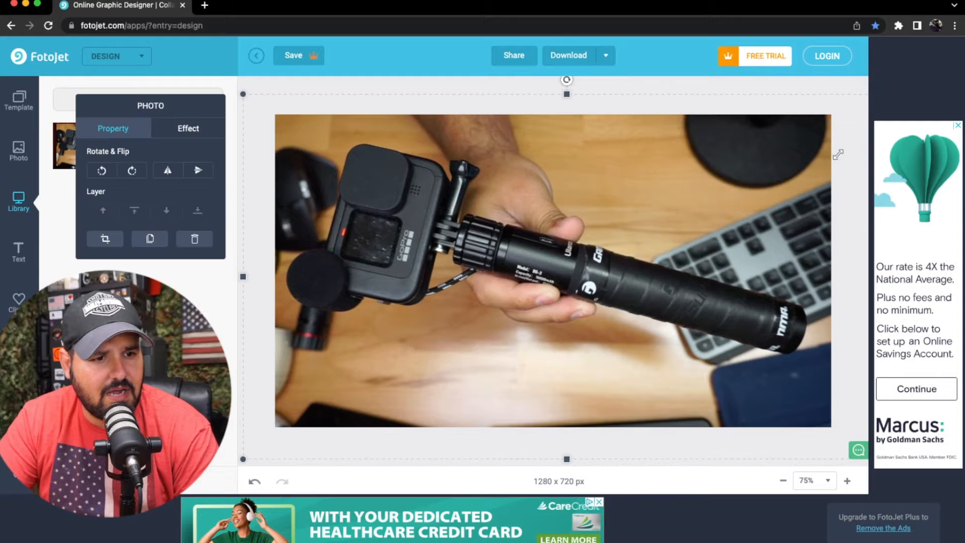
left_click_drag(721, 245, 719, 249)
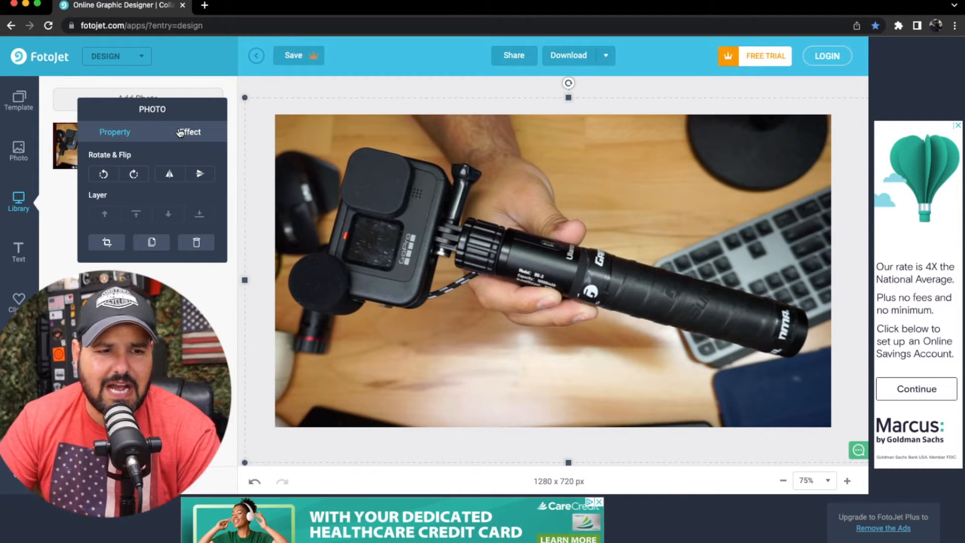
Set the photo's saturation to 10, contrast to 14 and exposure to 23, and slightly enlarge and reposition it
left_click(198, 125)
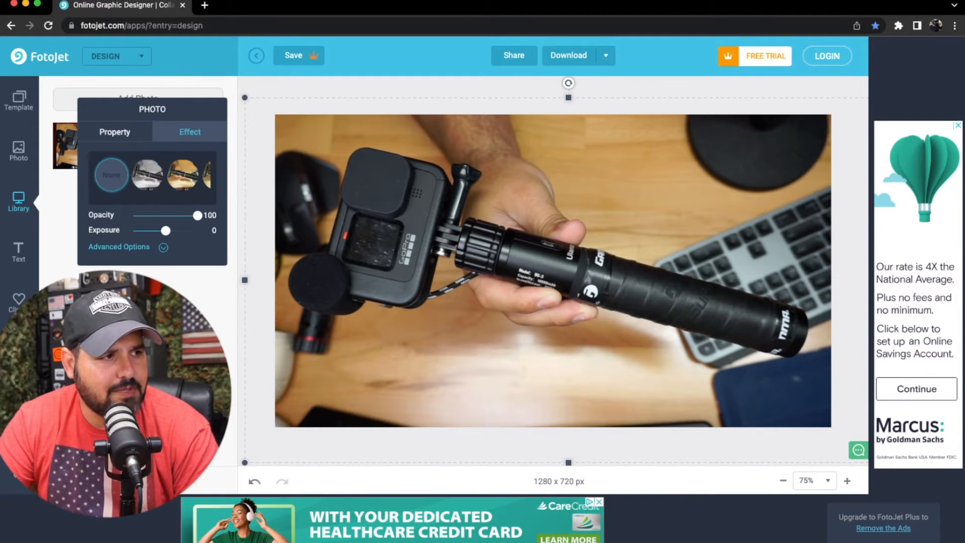
left_click(164, 248)
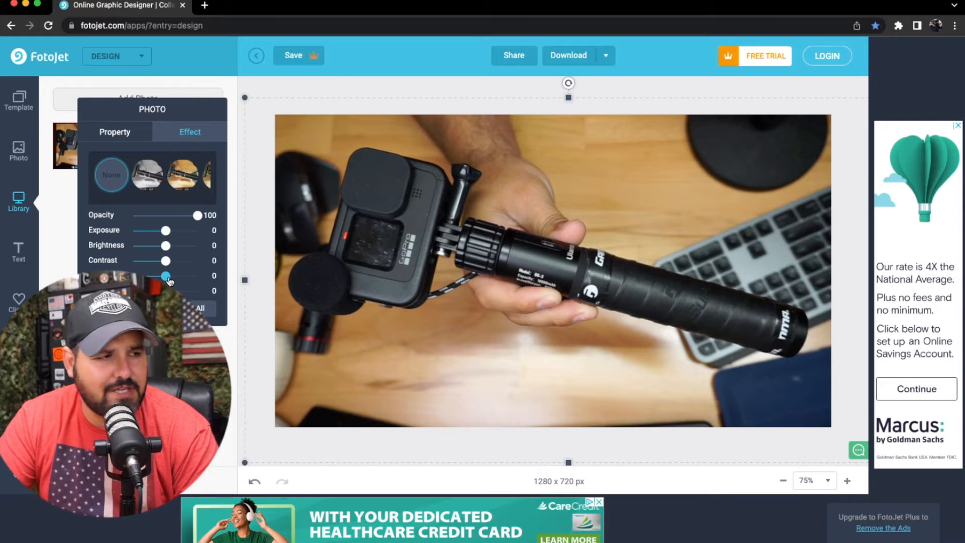
left_click_drag(168, 280, 170, 281)
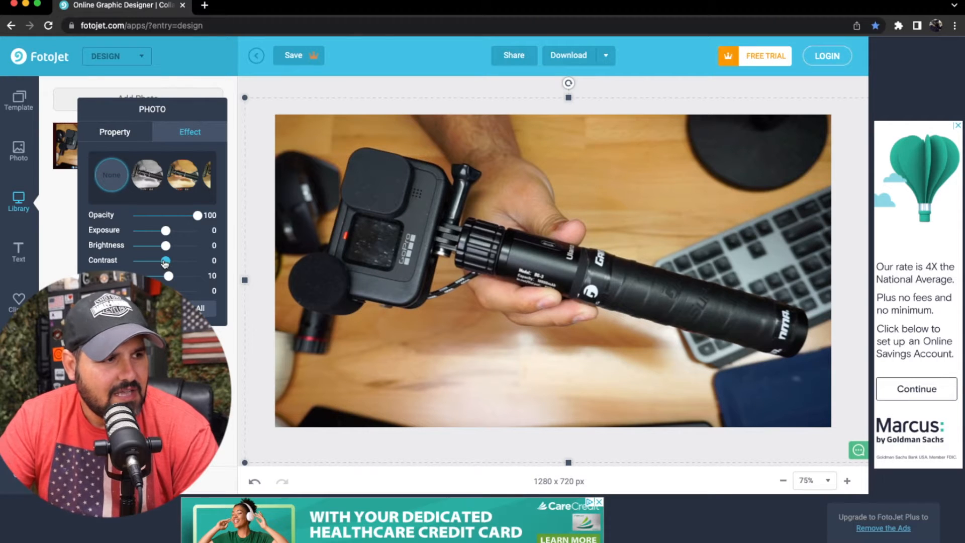
left_click_drag(166, 261, 170, 263)
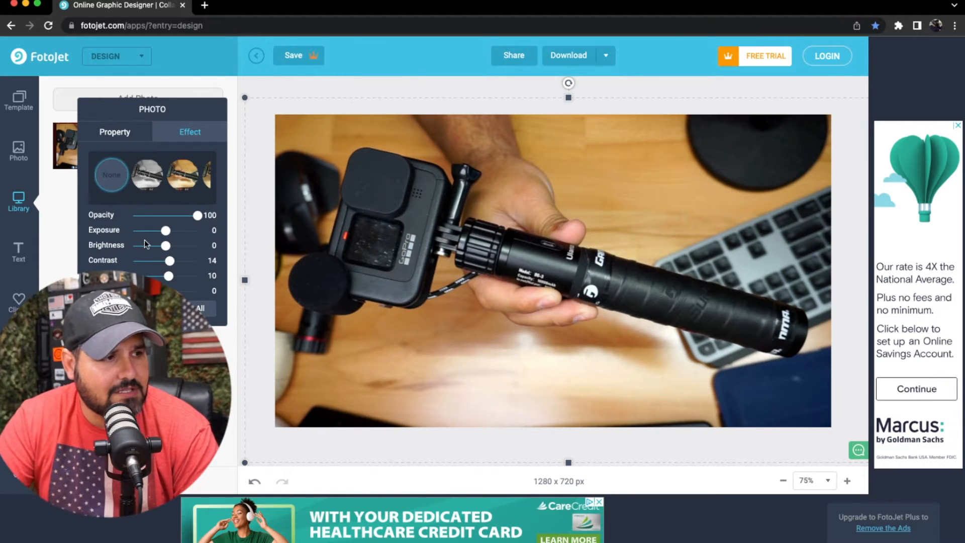
left_click_drag(165, 230, 173, 233)
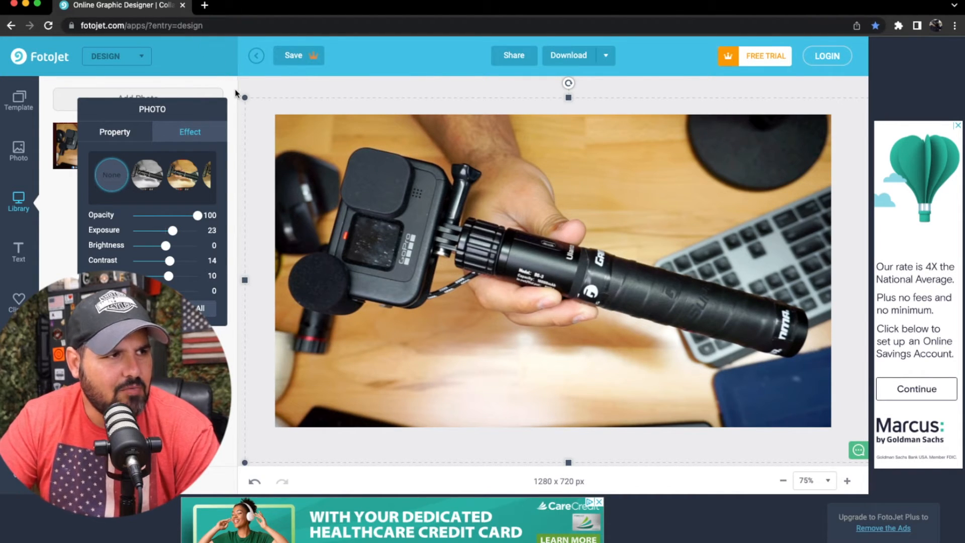
left_click_drag(243, 100, 224, 77)
left_click_drag(365, 211, 369, 210)
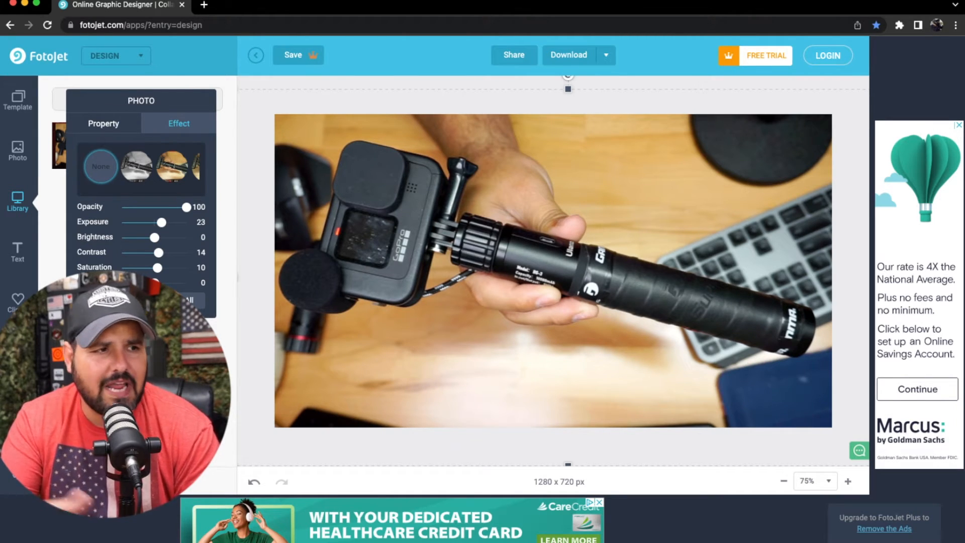
Add a solid arrow line from the clipart shapes and thicken it into a bold arrow
left_click(16, 252)
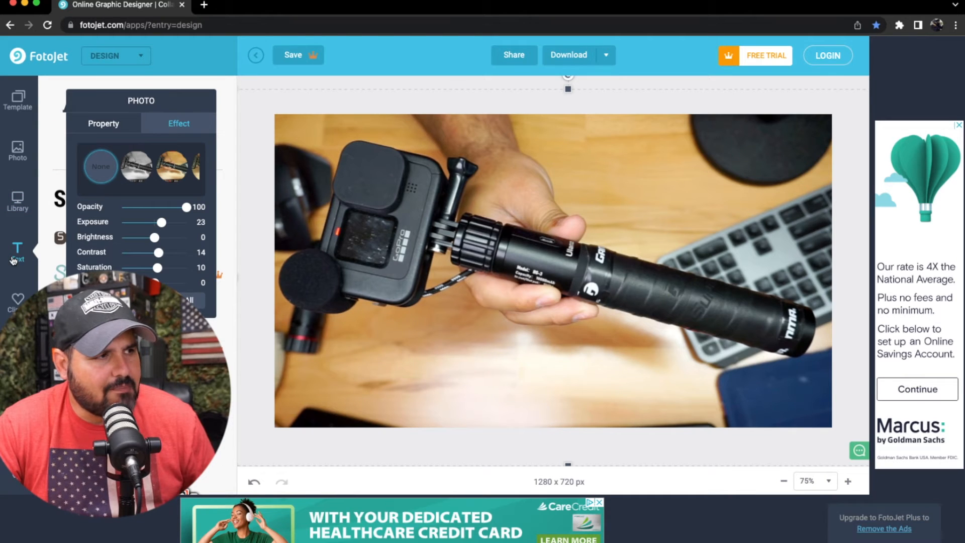
left_click_drag(119, 108, 275, 73)
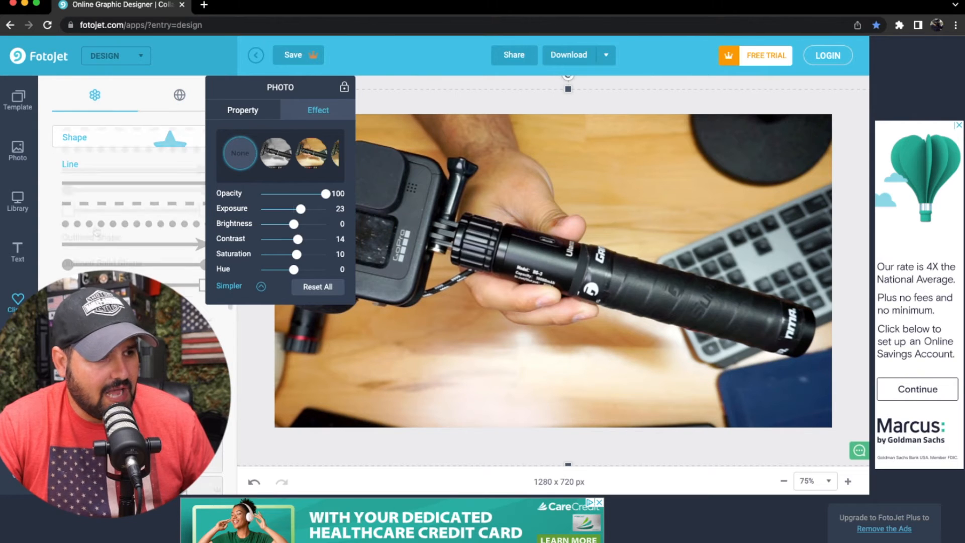
scroll(123, 158, "down", 3)
left_click(124, 166)
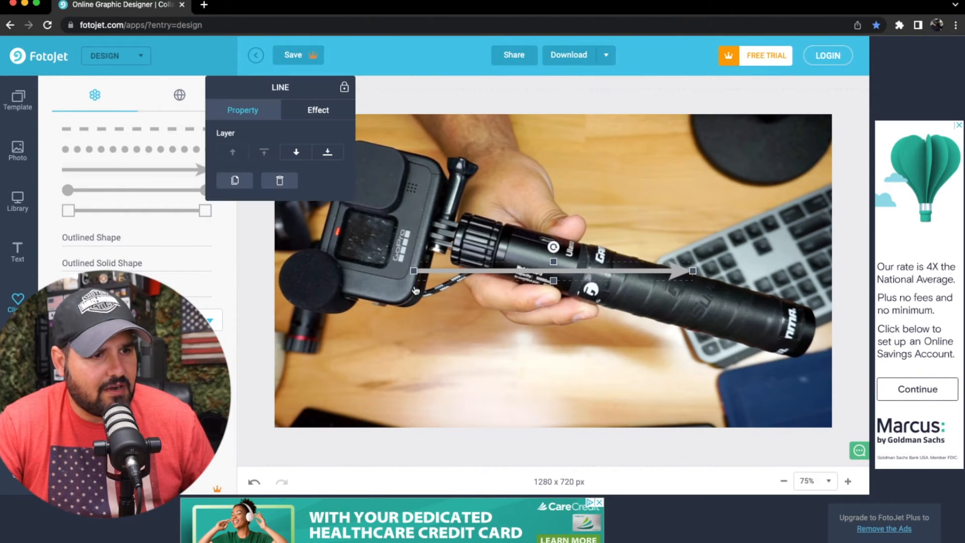
left_click_drag(550, 284, 554, 355)
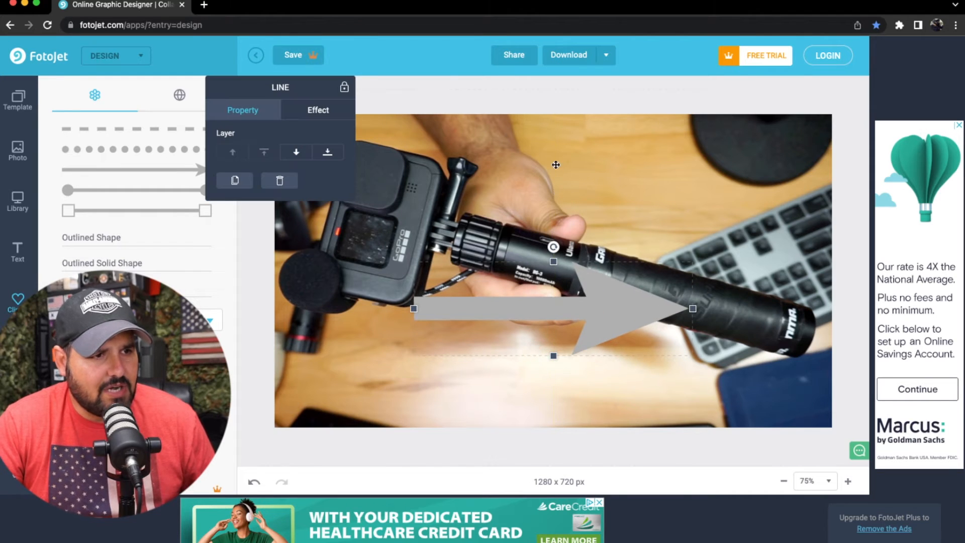
Rotate the arrow to point diagonally down-left, shorten it, and move it above the black grip handle
left_click_drag(553, 246, 620, 351)
left_click_drag(556, 337, 653, 279)
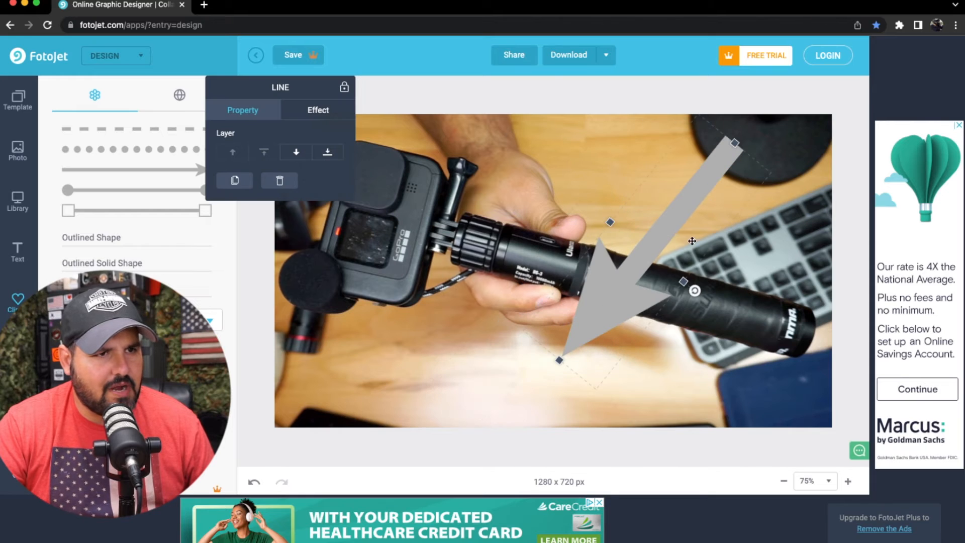
left_click_drag(739, 146, 657, 191)
left_click_drag(604, 260, 692, 160)
Recolor the arrow bright red
left_click(332, 108)
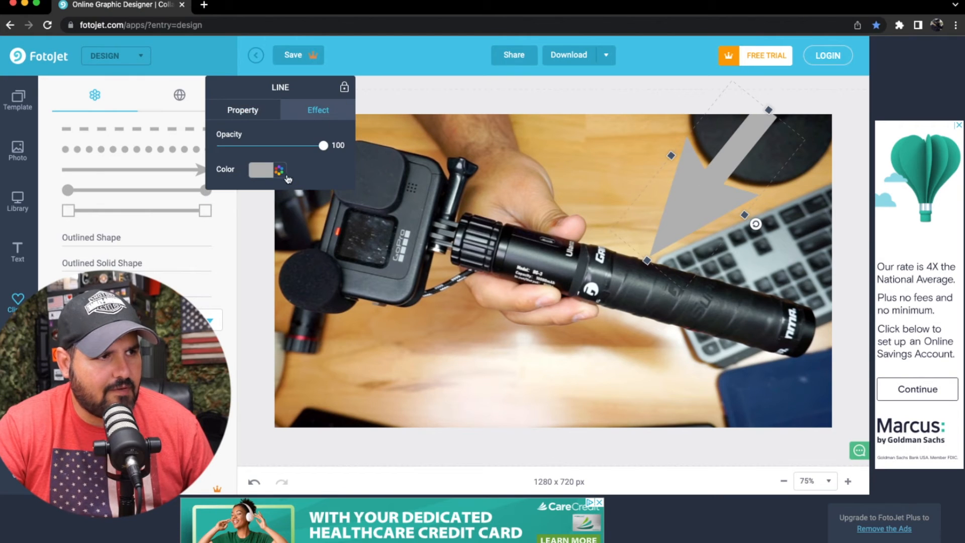
left_click(275, 173)
left_click_drag(297, 308, 368, 321)
left_click_drag(319, 240, 369, 173)
left_click(484, 92)
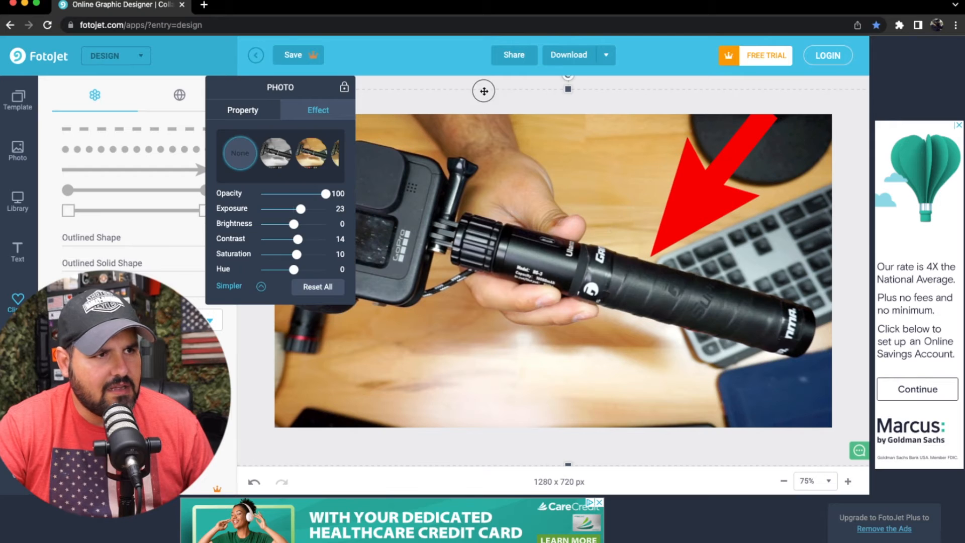
Reposition the red arrow so its tip meets the start of the grip and its tail runs off the canvas's upper edge
left_click_drag(672, 210, 614, 208)
left_click_drag(715, 109, 721, 96)
left_click_drag(665, 187, 715, 178)
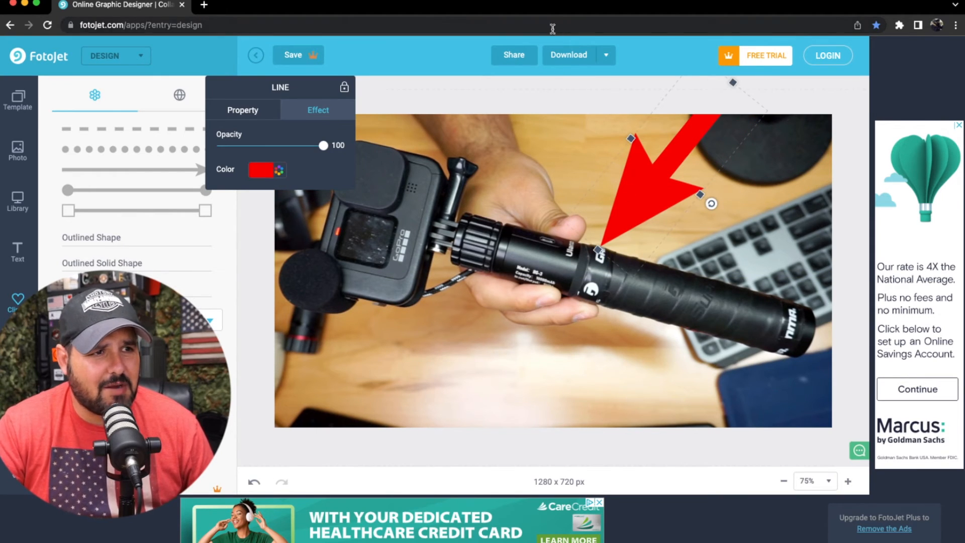
left_click(373, 158)
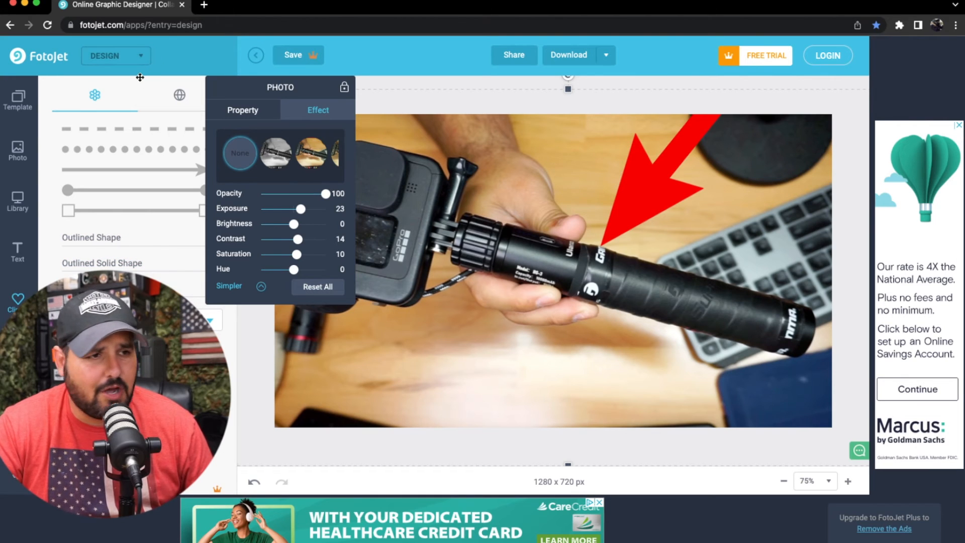
Add an outlined square and stretch all four sides to the canvas edges as a border frame
left_click(79, 260)
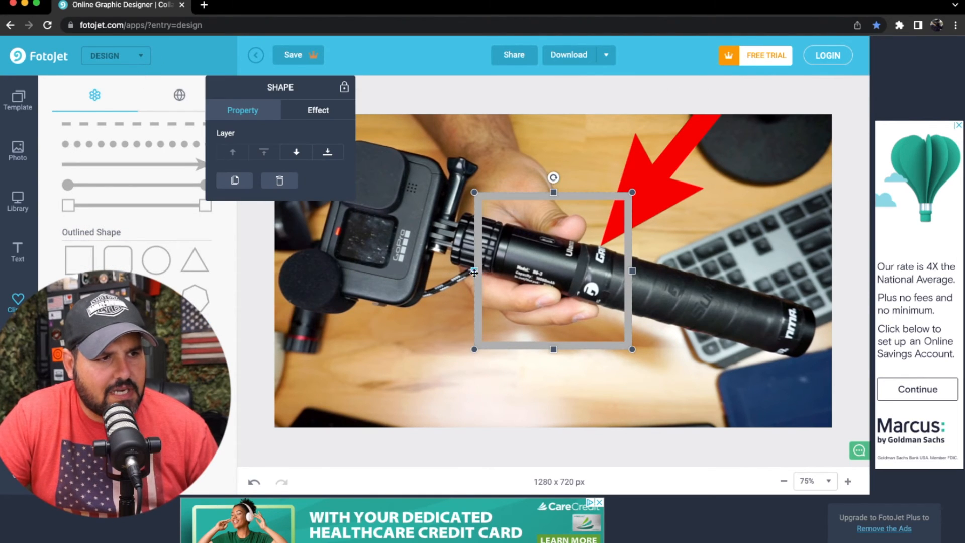
left_click_drag(474, 273, 272, 272)
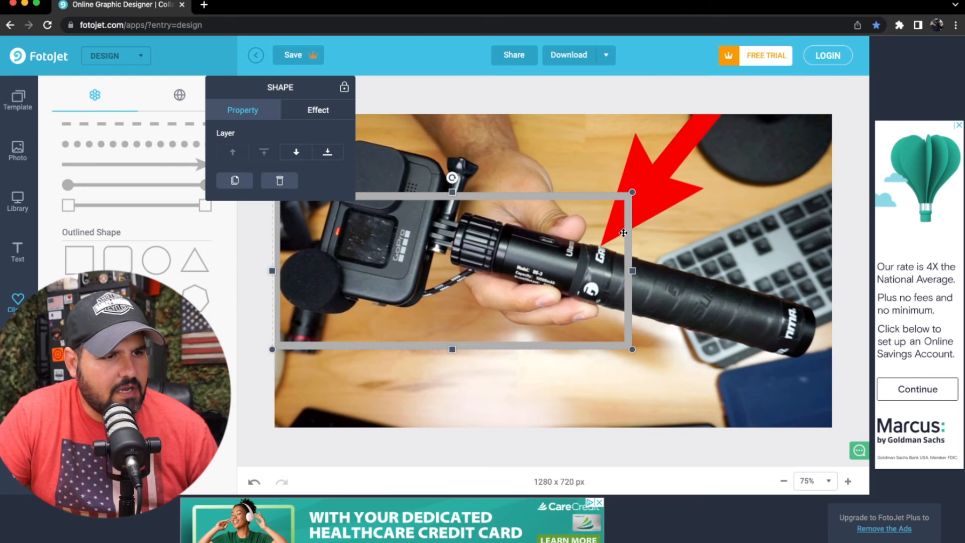
left_click_drag(635, 273, 835, 270)
left_click_drag(553, 349, 551, 431)
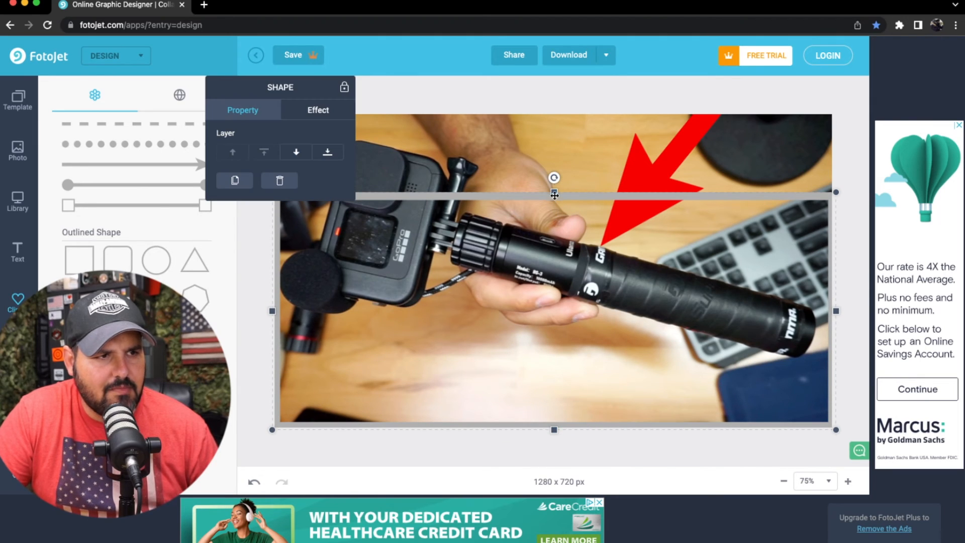
left_click_drag(554, 192, 547, 112)
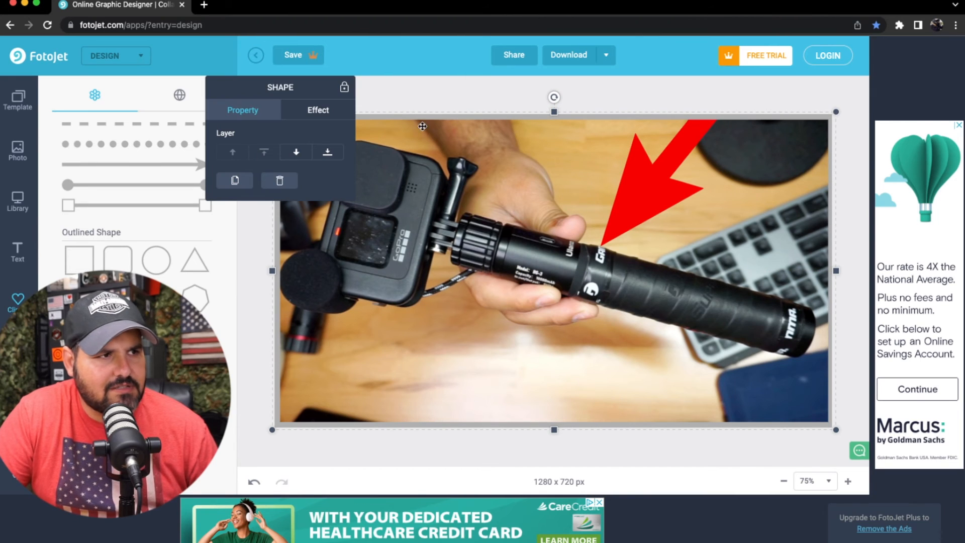
Change the border frame's color to red FF0707
left_click(335, 116)
left_click(289, 204)
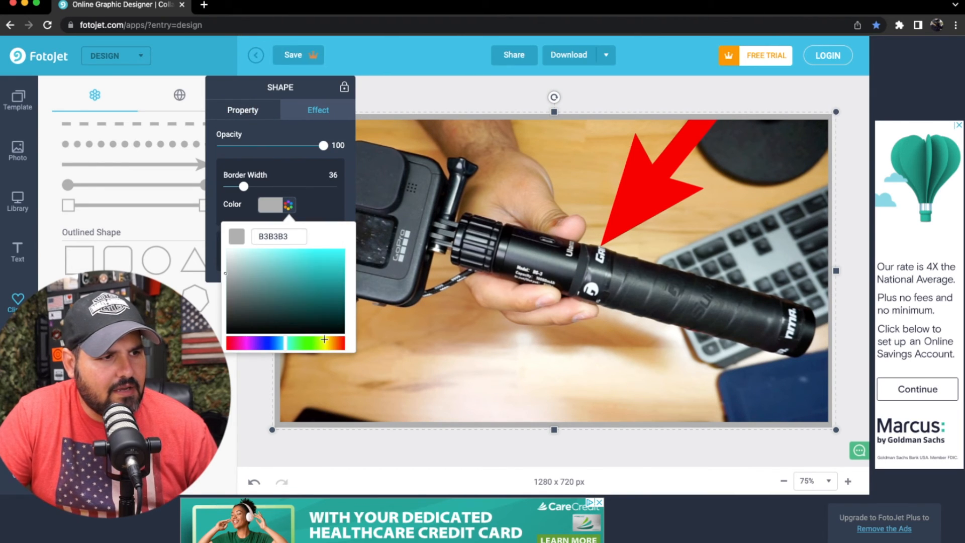
left_click_drag(324, 339, 351, 341)
left_click(340, 248)
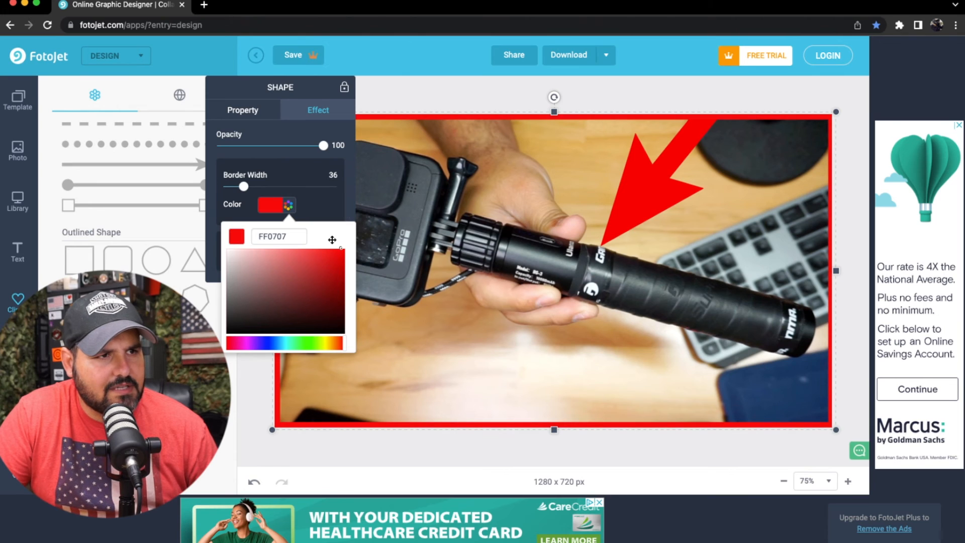
left_click(425, 85)
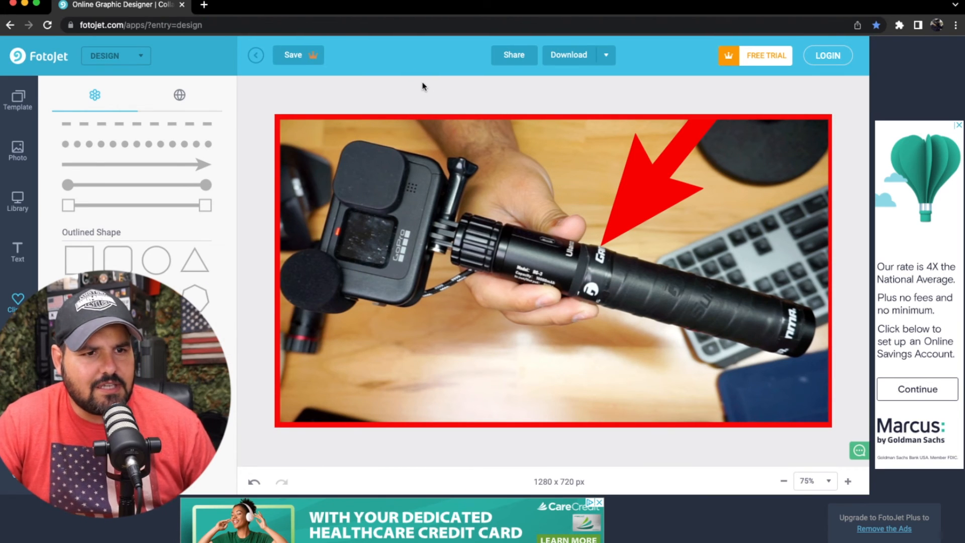